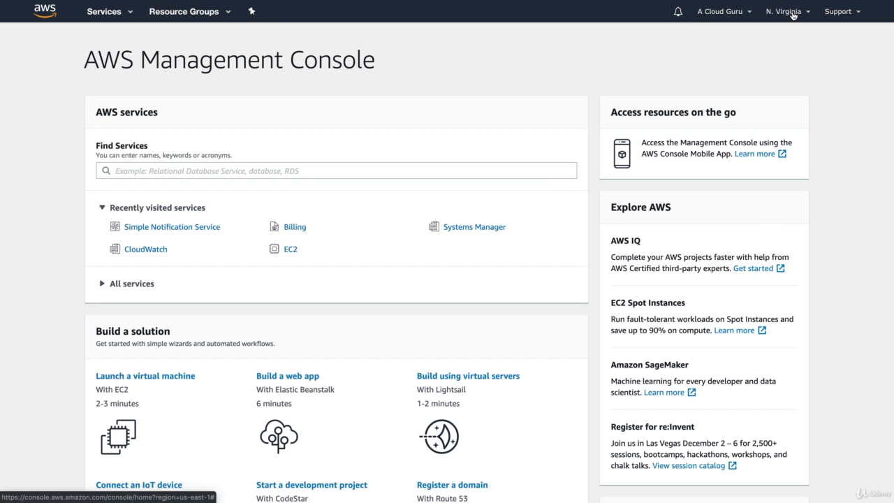
Open the billing alarms list in the CloudWatch service.
{"action": "left_click", "coordinate": [794, 14]}
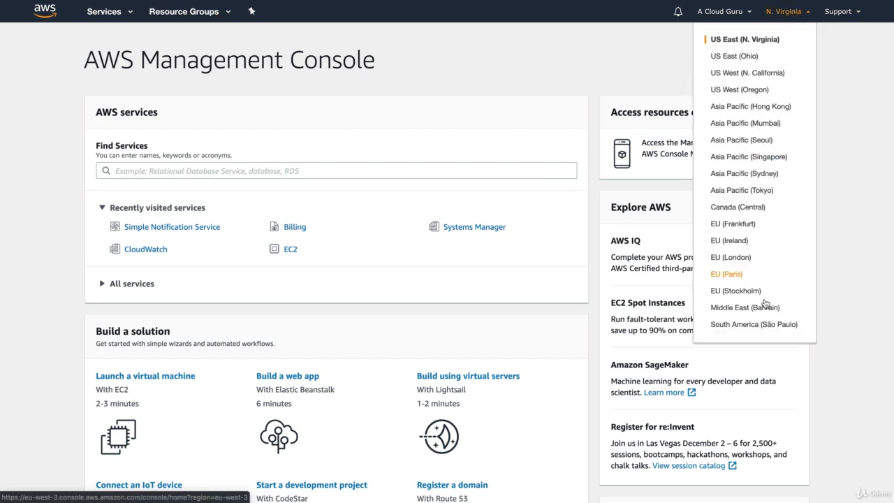
{"action": "left_click", "coordinate": [468, 89]}
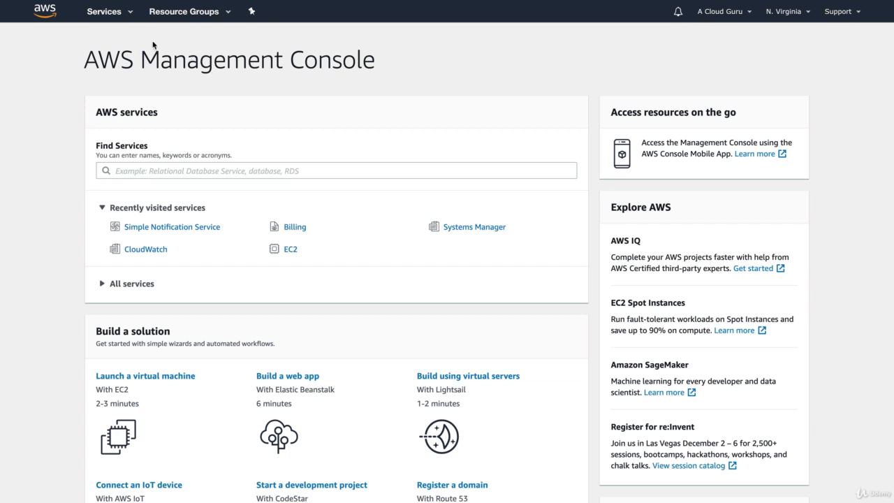
{"action": "left_click", "coordinate": [123, 21]}
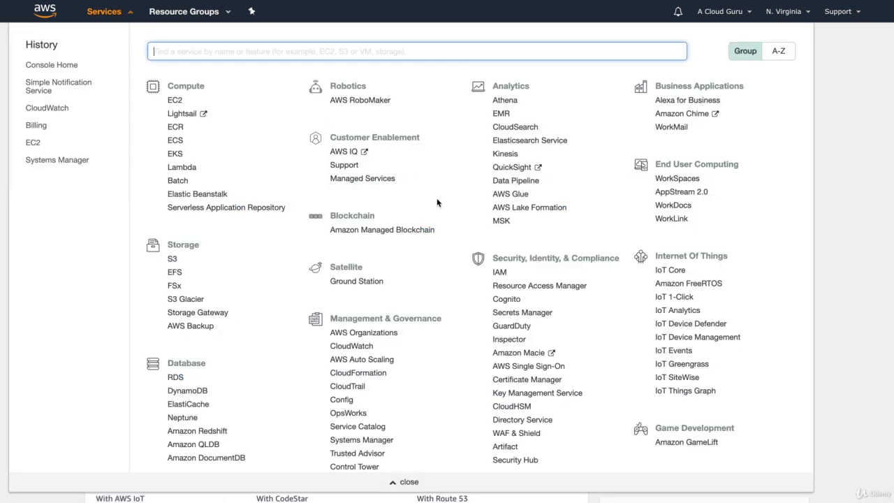
{"action": "scroll", "coordinate": [436, 202], "scroll_direction": "down", "scroll_amount": 3}
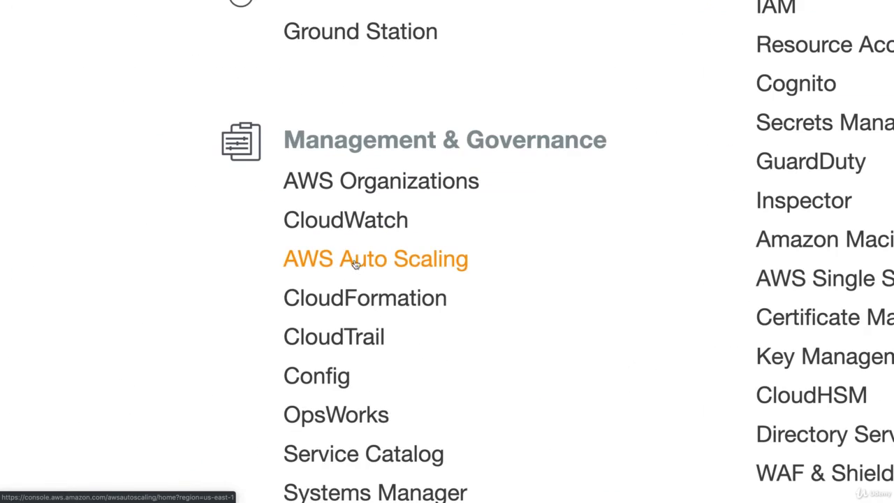
{"action": "left_click", "coordinate": [344, 222]}
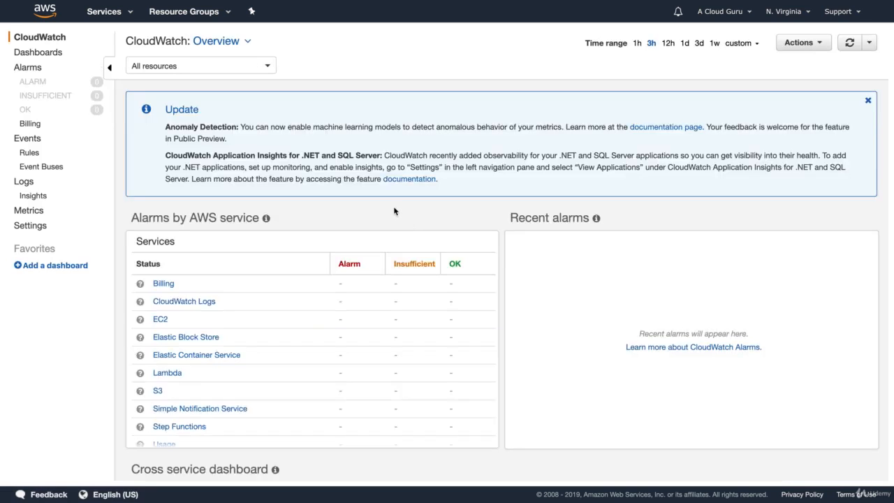
{"action": "left_click", "coordinate": [34, 125]}
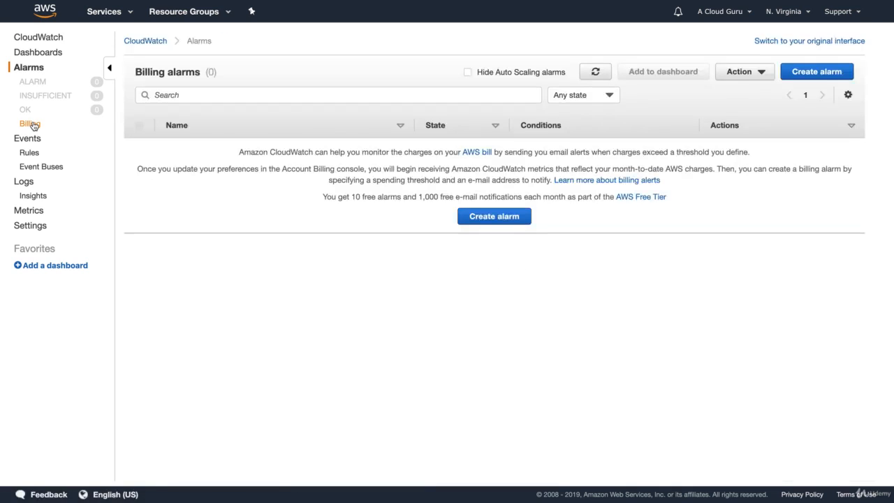
{"action": "left_click", "coordinate": [485, 218]}
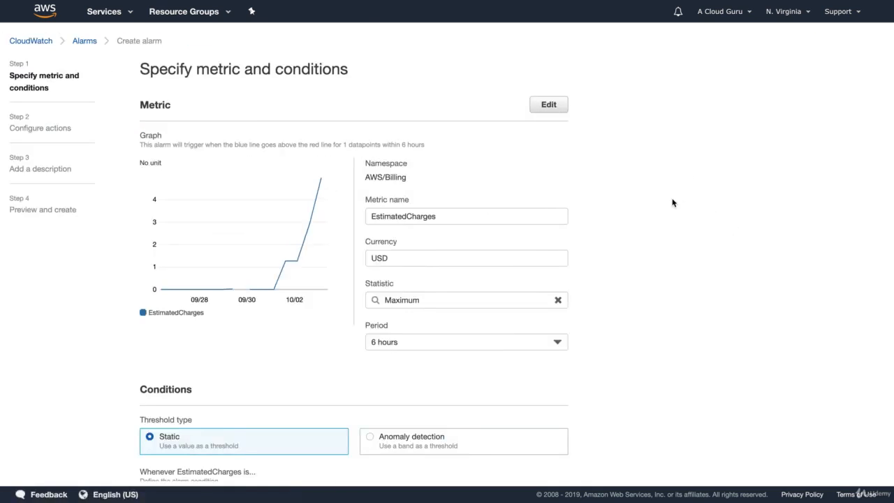
{"action": "key", "text": "alt+Left"}
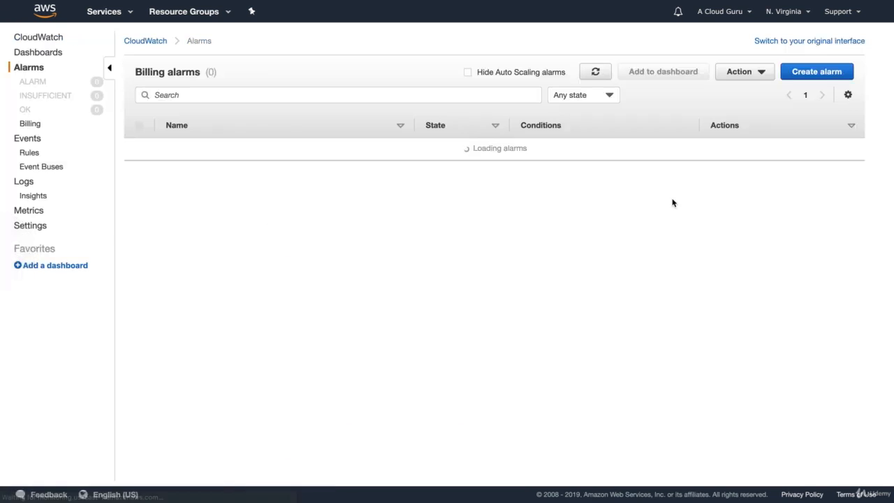
{"action": "left_click", "coordinate": [804, 74]}
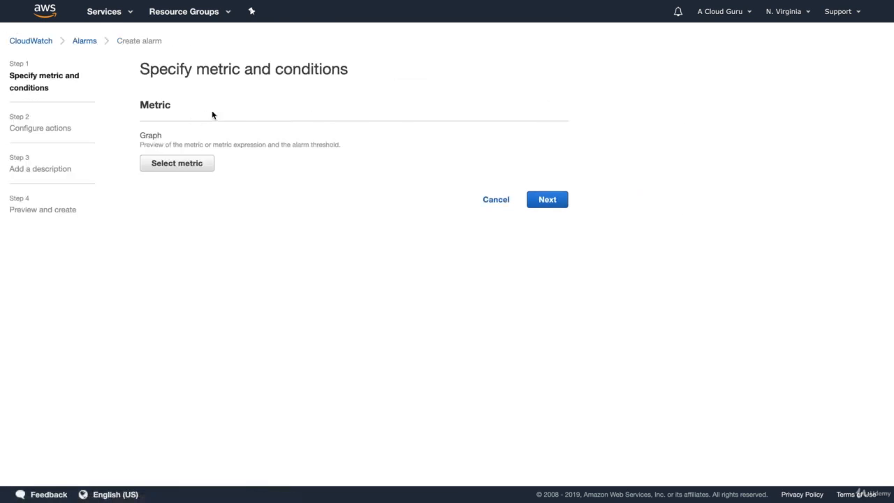
{"action": "left_click", "coordinate": [492, 200]}
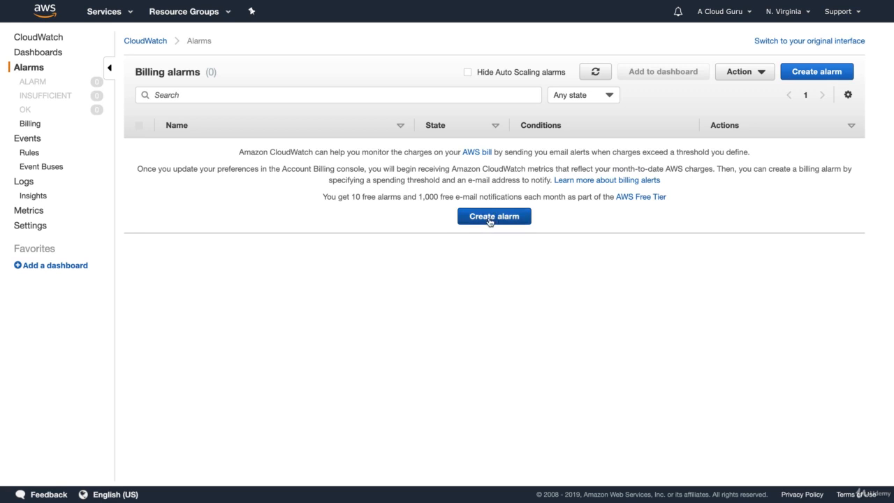
{"action": "left_click", "coordinate": [492, 216]}
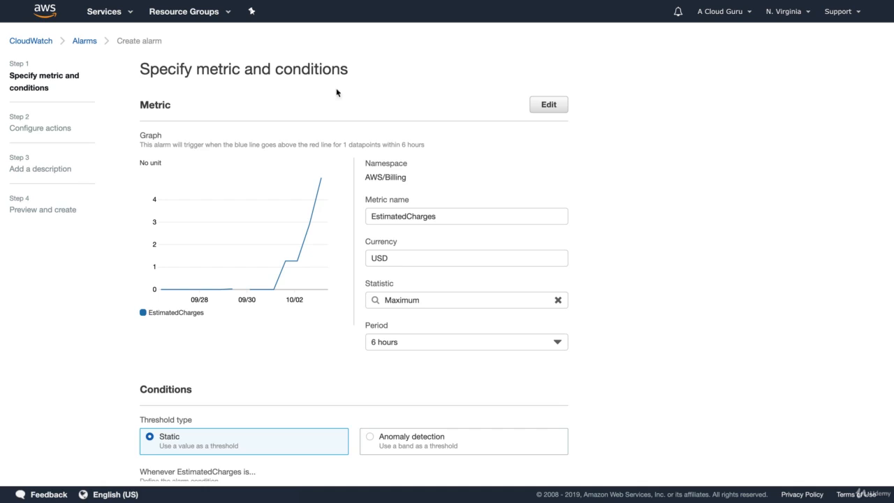
{"action": "scroll", "coordinate": [301, 90], "scroll_direction": "left", "scroll_amount": 5}
Start a new alarm on the USD EstimatedCharges metric from the Total Estimated Charge group of the Billing metrics.
{"action": "left_click", "coordinate": [800, 72]}
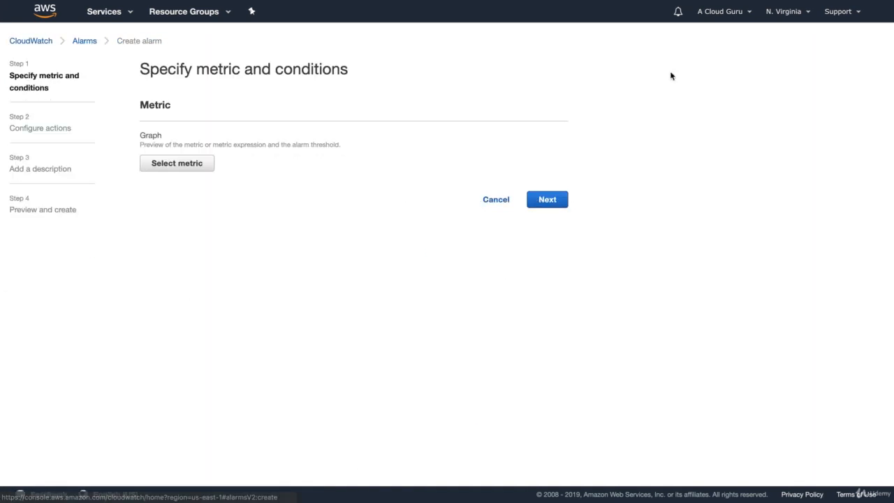
{"action": "left_click", "coordinate": [189, 169]}
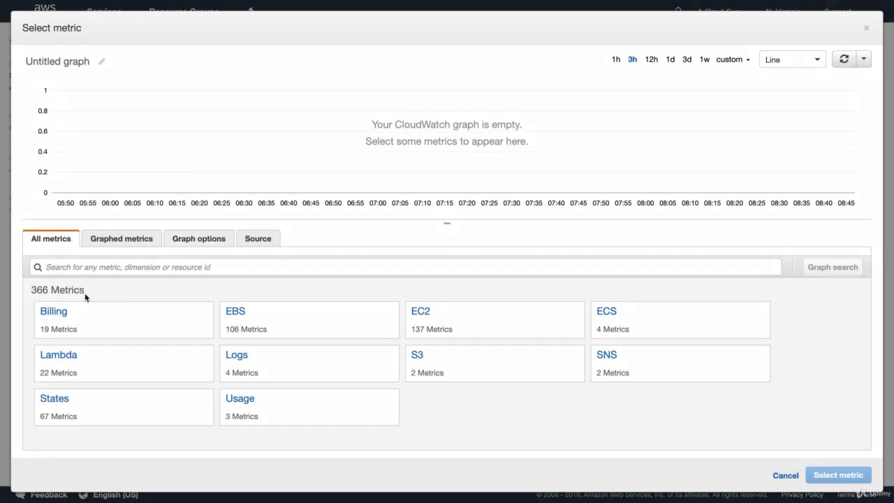
{"action": "left_click", "coordinate": [61, 312]}
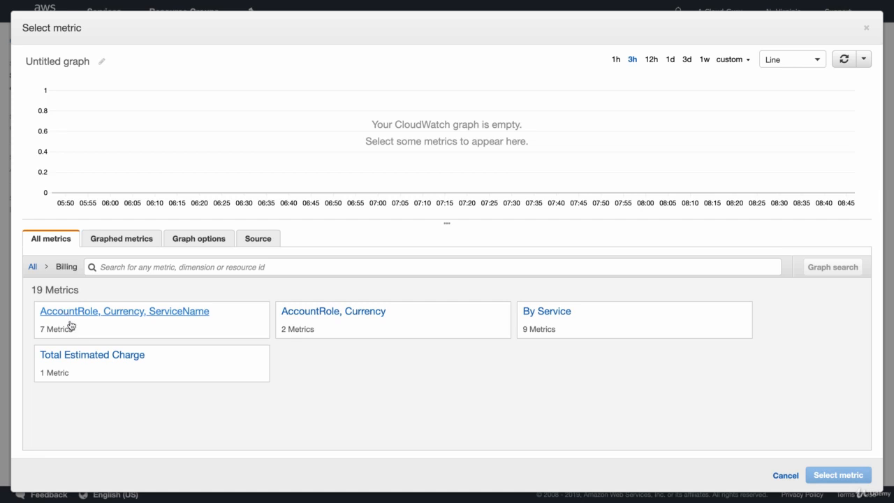
{"action": "left_click", "coordinate": [89, 356]}
{"action": "left_click", "coordinate": [153, 311]}
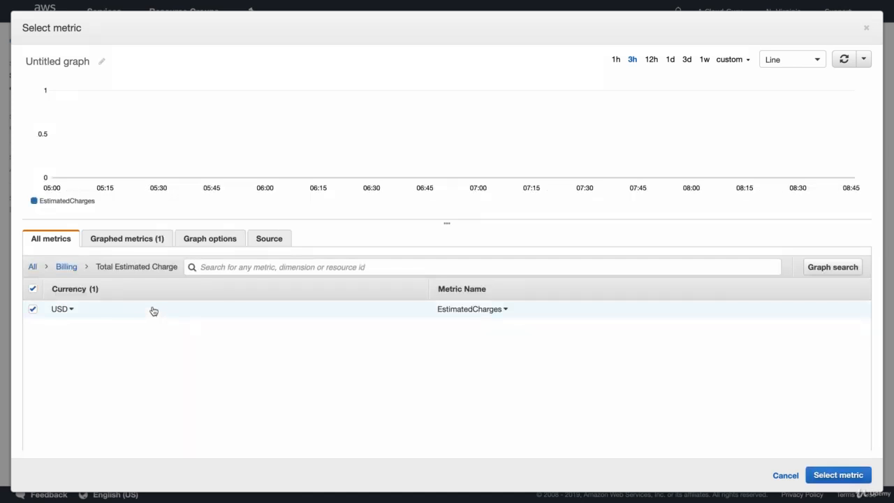
{"action": "left_click", "coordinate": [840, 475]}
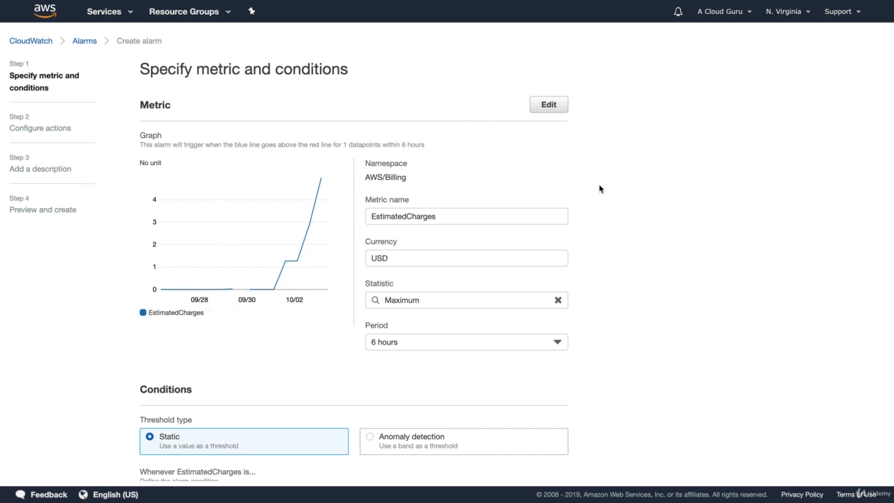
Set the static alarm condition's threshold for EstimatedCharges to 10 USD.
{"action": "scroll", "coordinate": [680, 213], "scroll_direction": "down", "scroll_amount": 3}
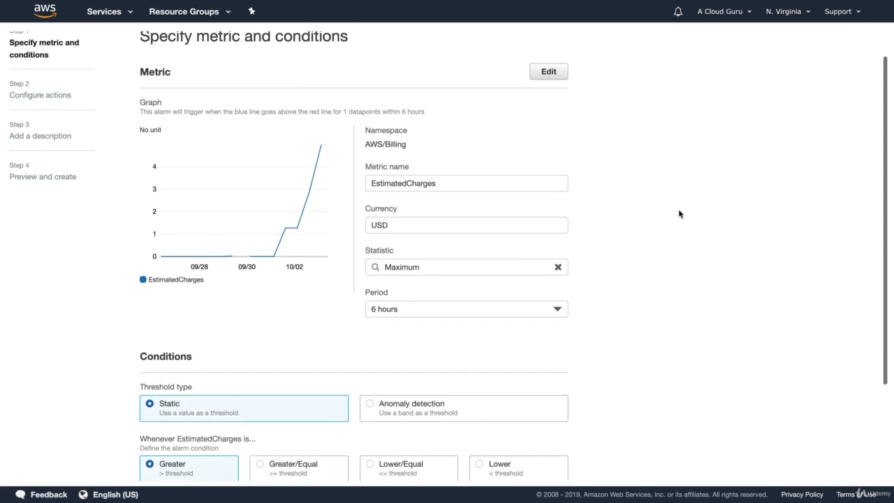
{"action": "scroll", "coordinate": [679, 213], "scroll_direction": "down", "scroll_amount": 1}
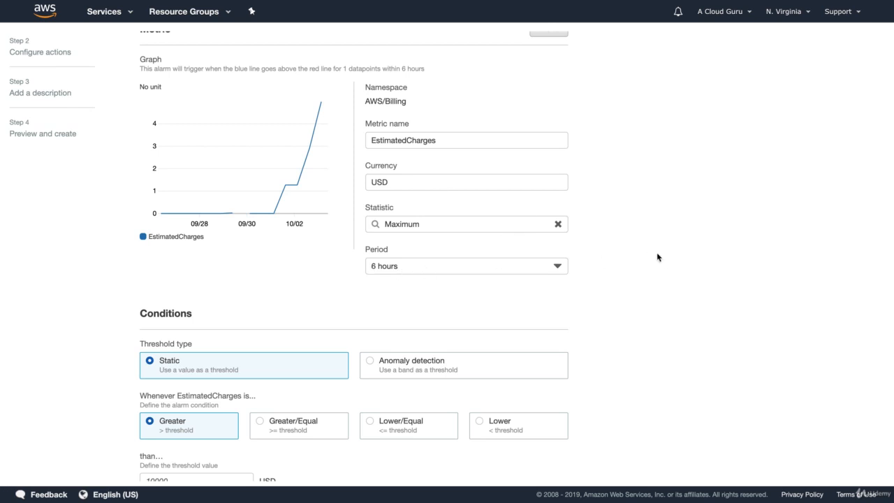
{"action": "scroll", "coordinate": [648, 258], "scroll_direction": "down", "scroll_amount": 3}
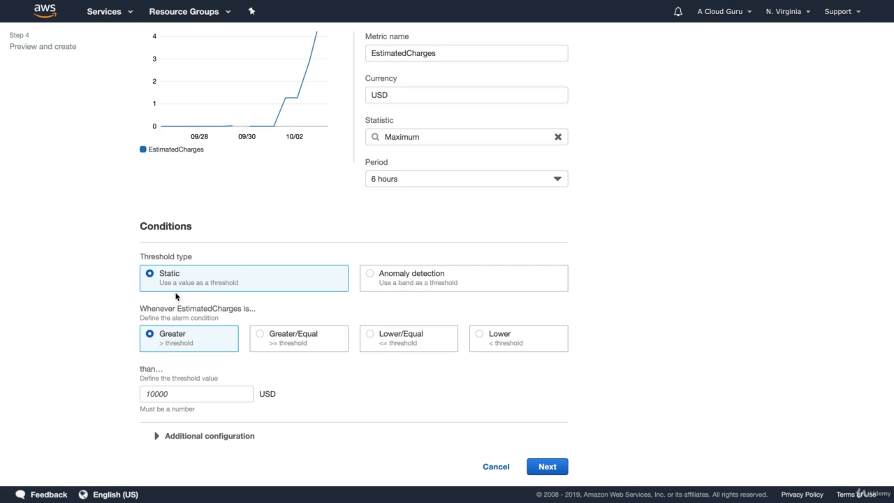
{"action": "left_click", "coordinate": [165, 394]}
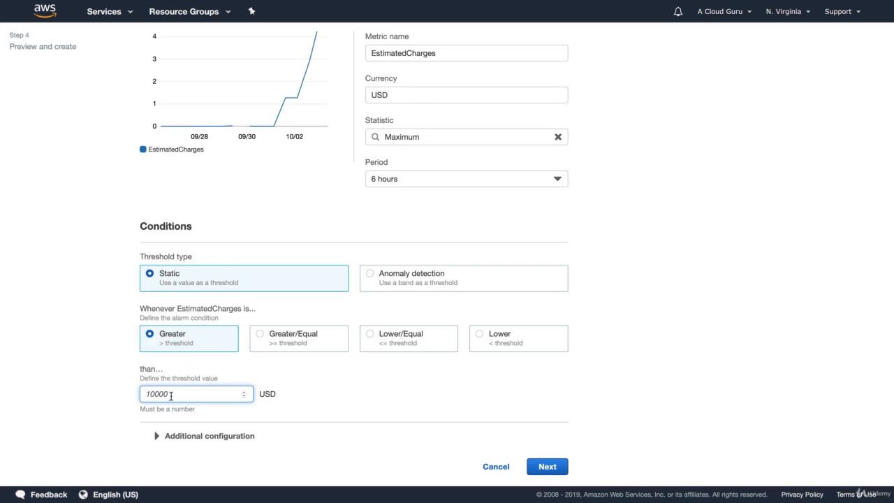
{"action": "type", "text": "10"}
{"action": "left_click", "coordinate": [404, 403]}
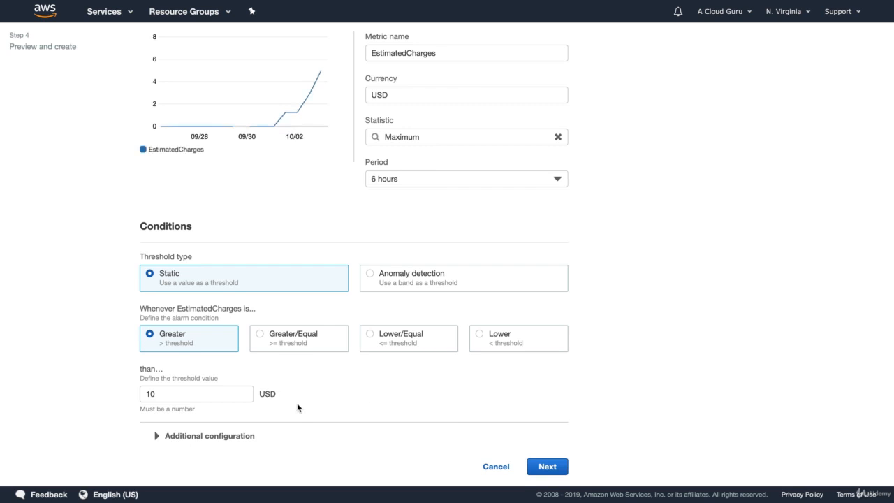
Review the alarm's datapoints and missing data treatment settings, and continue to configuring its actions.
{"action": "left_click", "coordinate": [179, 437]}
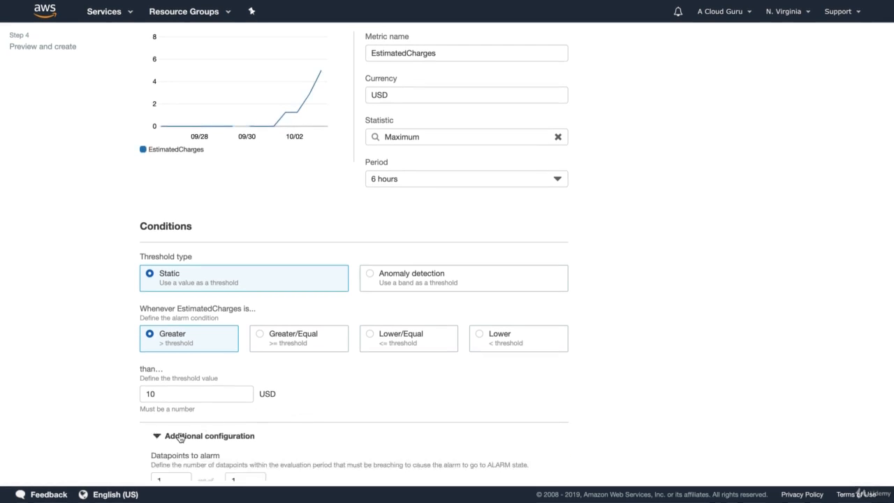
{"action": "scroll", "coordinate": [179, 437], "scroll_direction": "down", "scroll_amount": 3}
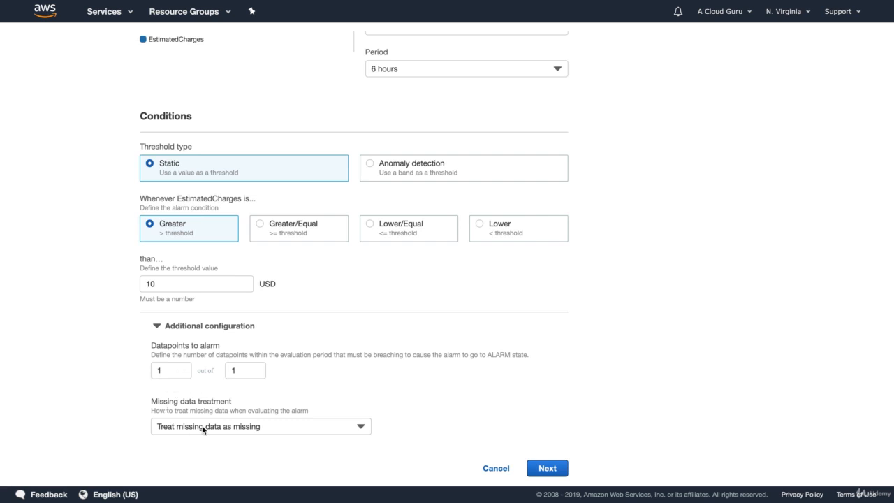
{"action": "left_click", "coordinate": [191, 325]}
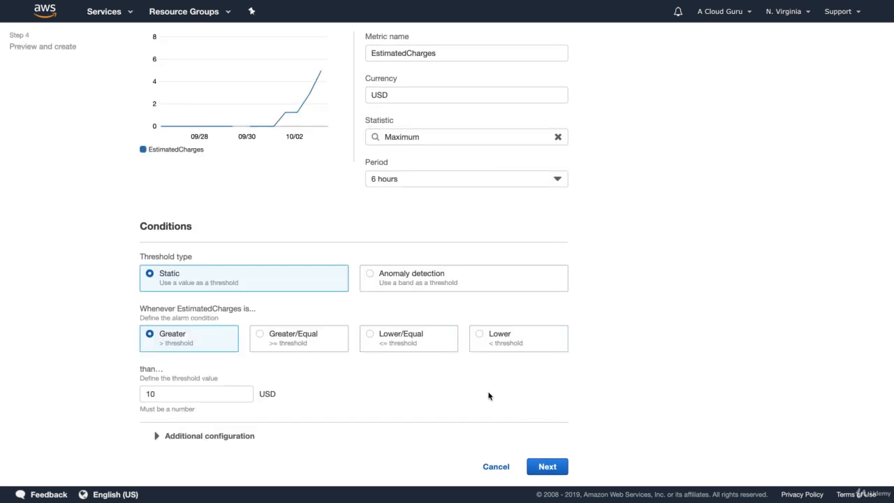
{"action": "left_click", "coordinate": [547, 466]}
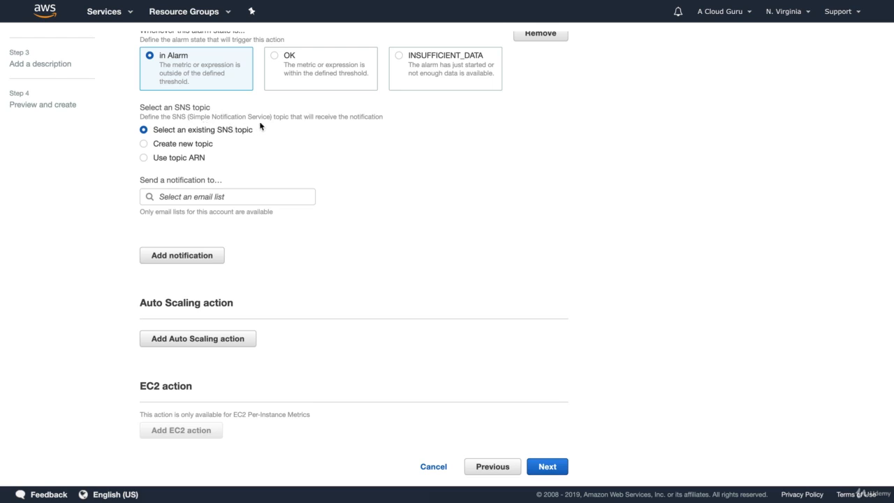
Choose to create a new SNS topic for the notification and name it BillingAlarm.
{"action": "left_click", "coordinate": [169, 146]}
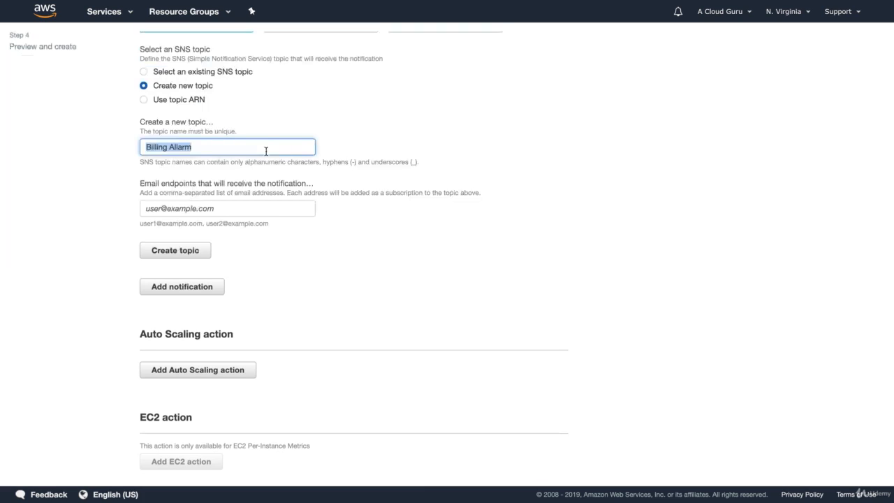
{"action": "type", "text": "Billing Alarm"}
{"action": "left_click", "coordinate": [252, 208]}
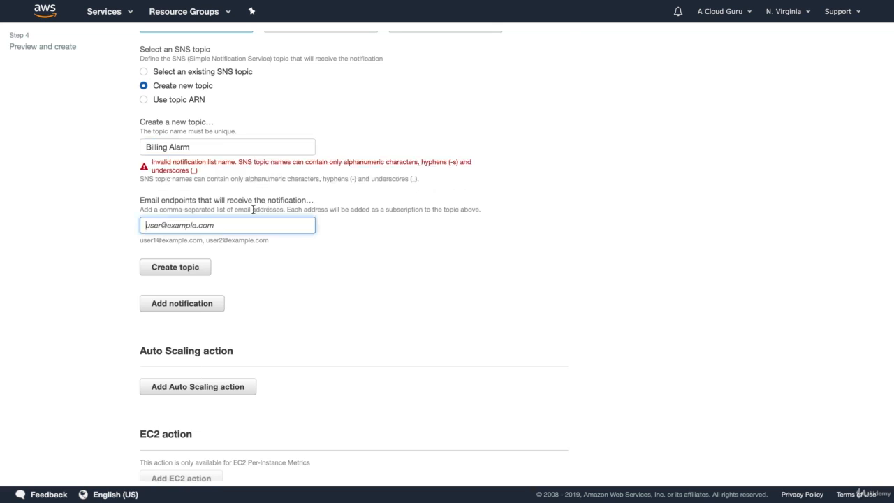
{"action": "left_click", "coordinate": [171, 146]}
{"action": "key", "text": "BackSpace"}
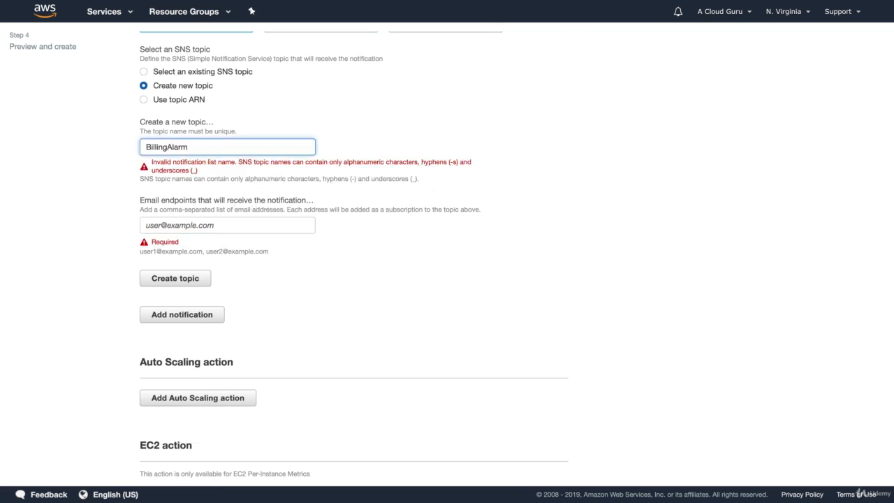
Fill in the e-mail address that receives the notification, create the SNS topic and continue to the alarm description.
{"action": "left_click", "coordinate": [188, 225]}
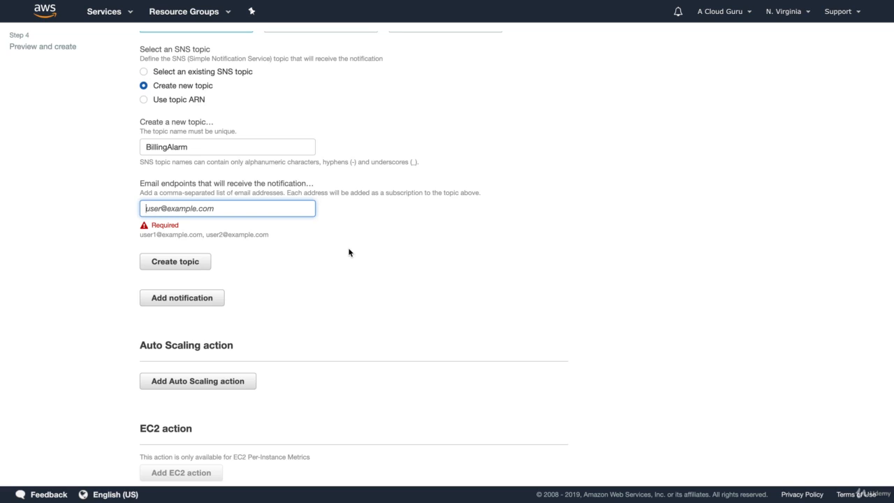
{"action": "left_click", "coordinate": [377, 259]}
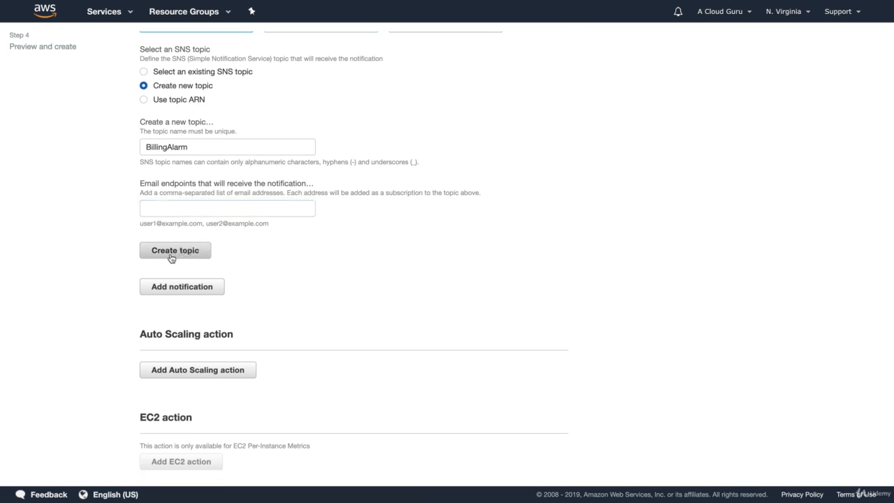
{"action": "left_click", "coordinate": [171, 255]}
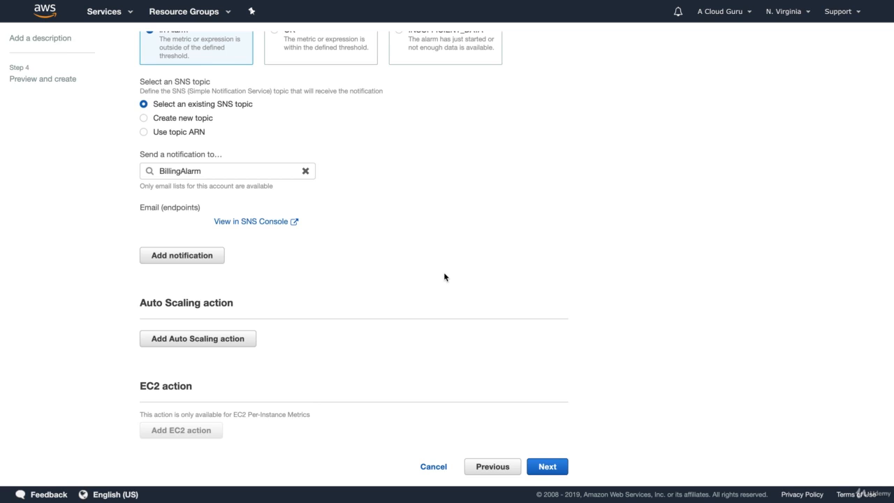
{"action": "left_click", "coordinate": [549, 467]}
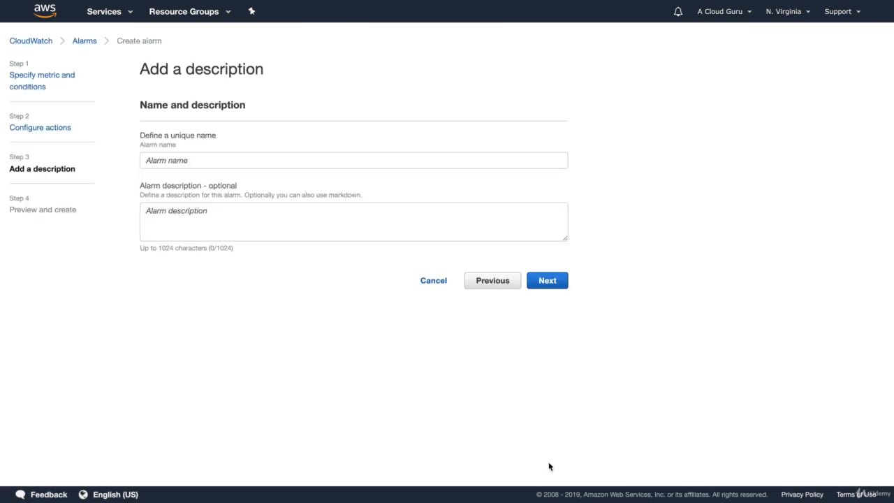
Enter "Billing Alarm" as the unique name of the alarm.
{"action": "left_click", "coordinate": [224, 161]}
{"action": "type", "text": "B"}
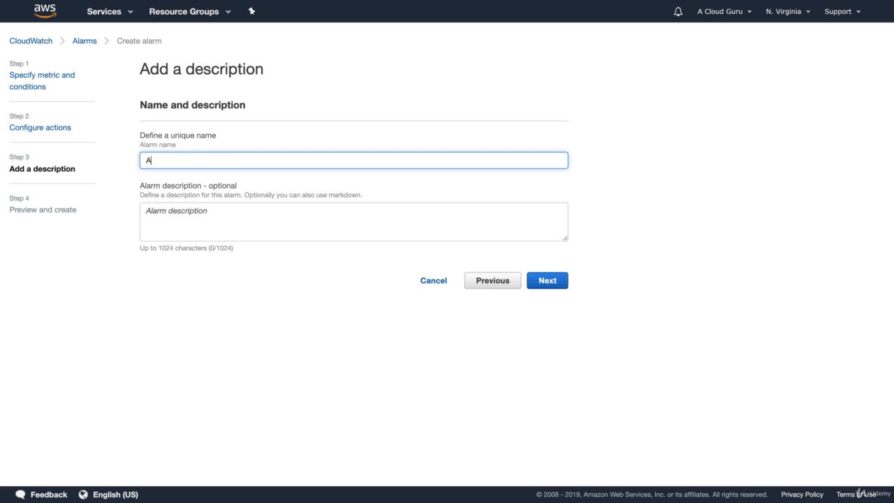
{"action": "key", "text": "BackSpace"}
{"action": "type", "text": "Billing Alarm"}
{"action": "key", "text": "Tab"}
{"action": "key", "text": "Tab"}
Fill in the optional alarm description with "Send me an email if my bill goes over $10".
{"action": "left_click", "coordinate": [220, 218]}
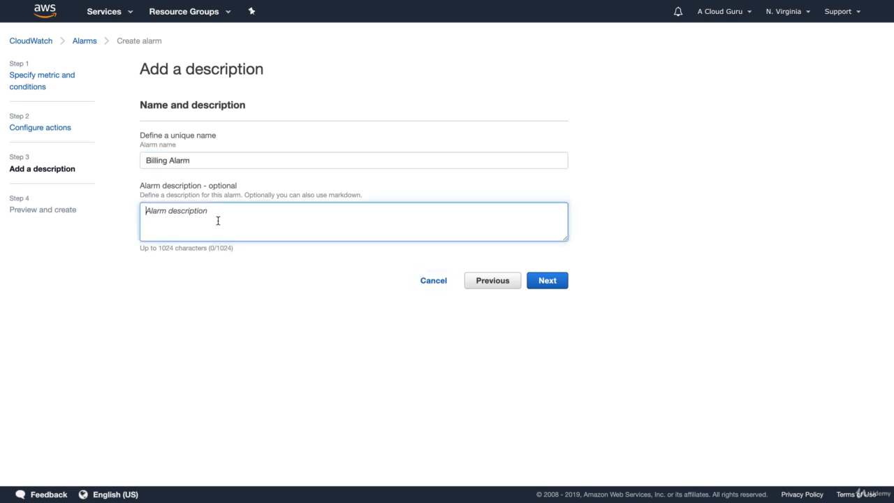
{"action": "type", "text": "Send me and"}
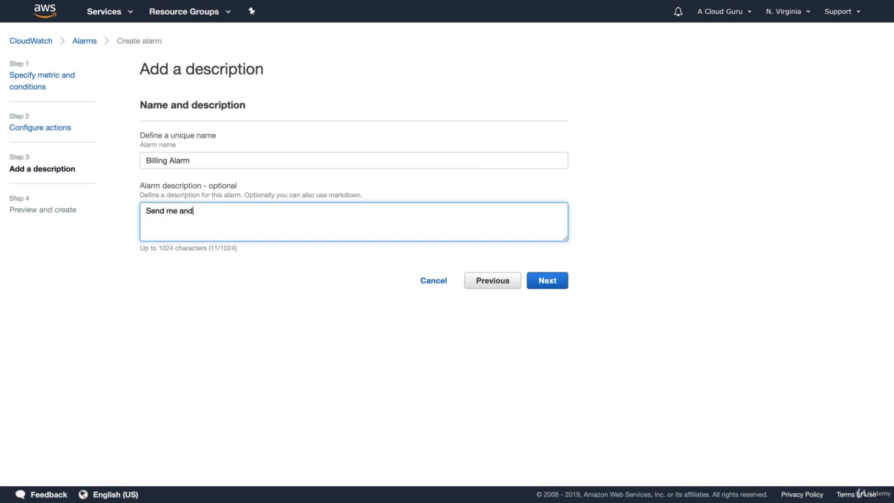
{"action": "type", "text": " email if my bill goes over £$£"}
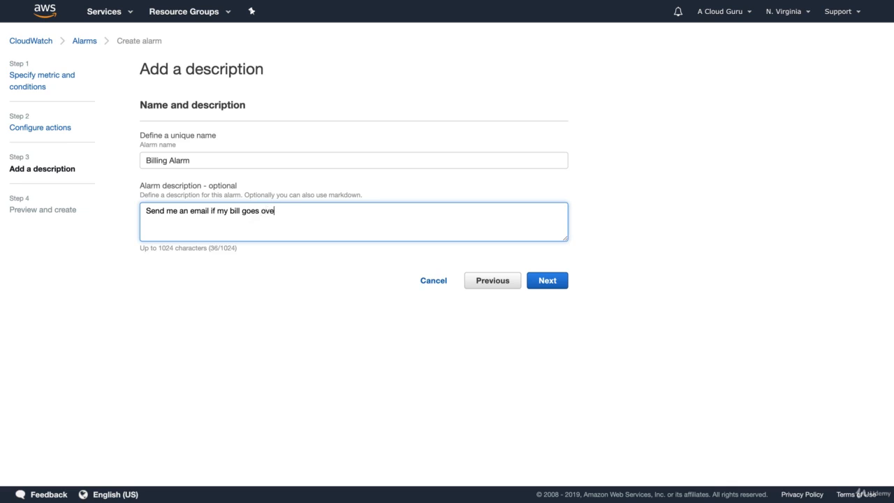
{"action": "key", "text": "BackSpace"}
{"action": "key", "text": "BackSpace"}
{"action": "type", "text": "10"}
Continue to the preview of the alarm's conditions, actions and description, and create the alarm.
{"action": "left_click", "coordinate": [546, 286]}
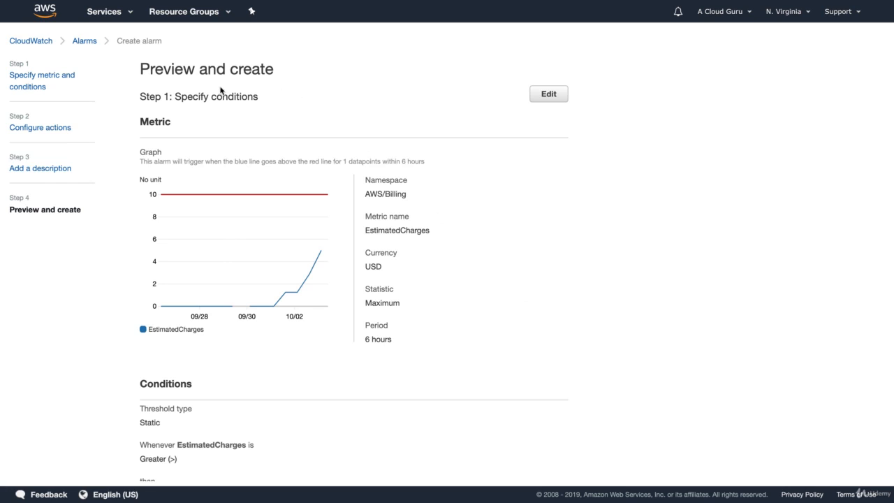
{"action": "scroll", "coordinate": [613, 232], "scroll_direction": "down", "scroll_amount": 6}
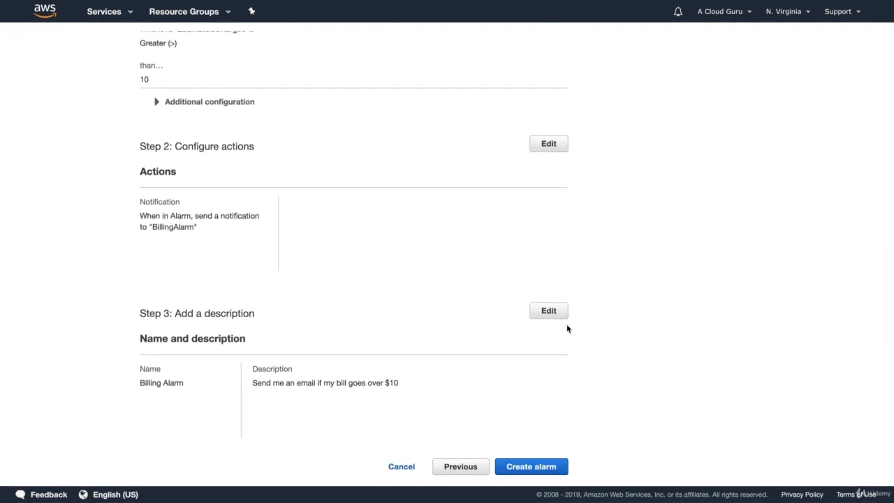
{"action": "left_click", "coordinate": [531, 466]}
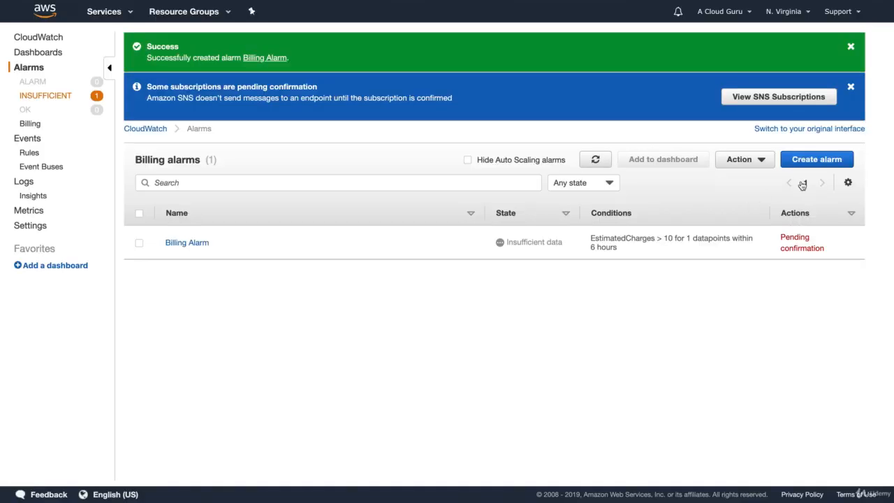
Refresh the billing alarms list and dismiss the pending subscription and alarm creation banners.
{"action": "left_click", "coordinate": [595, 159]}
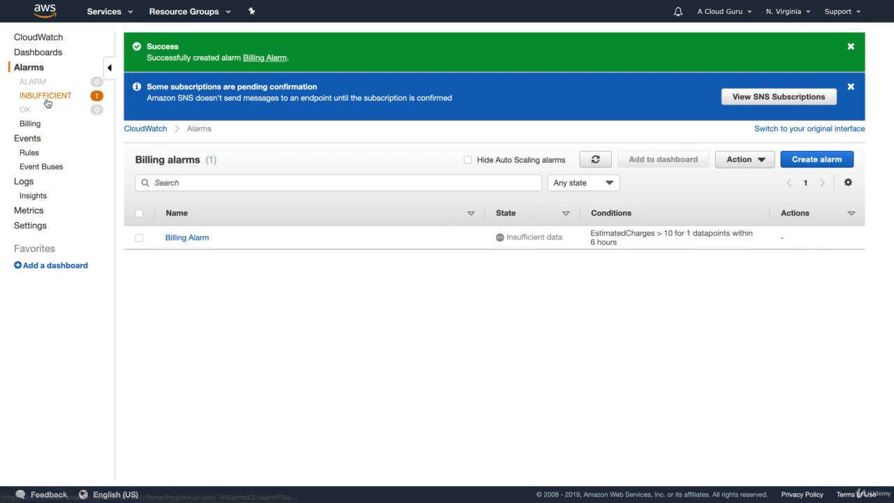
{"action": "left_click", "coordinate": [851, 87]}
{"action": "left_click", "coordinate": [852, 48]}
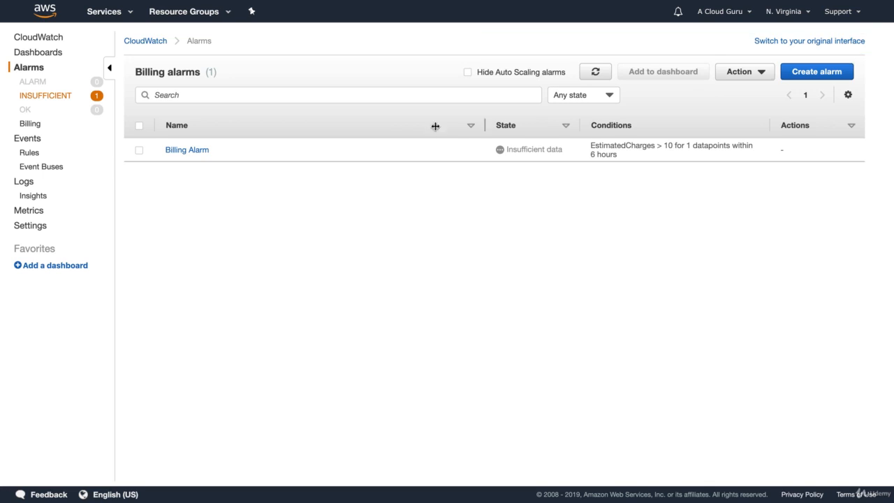